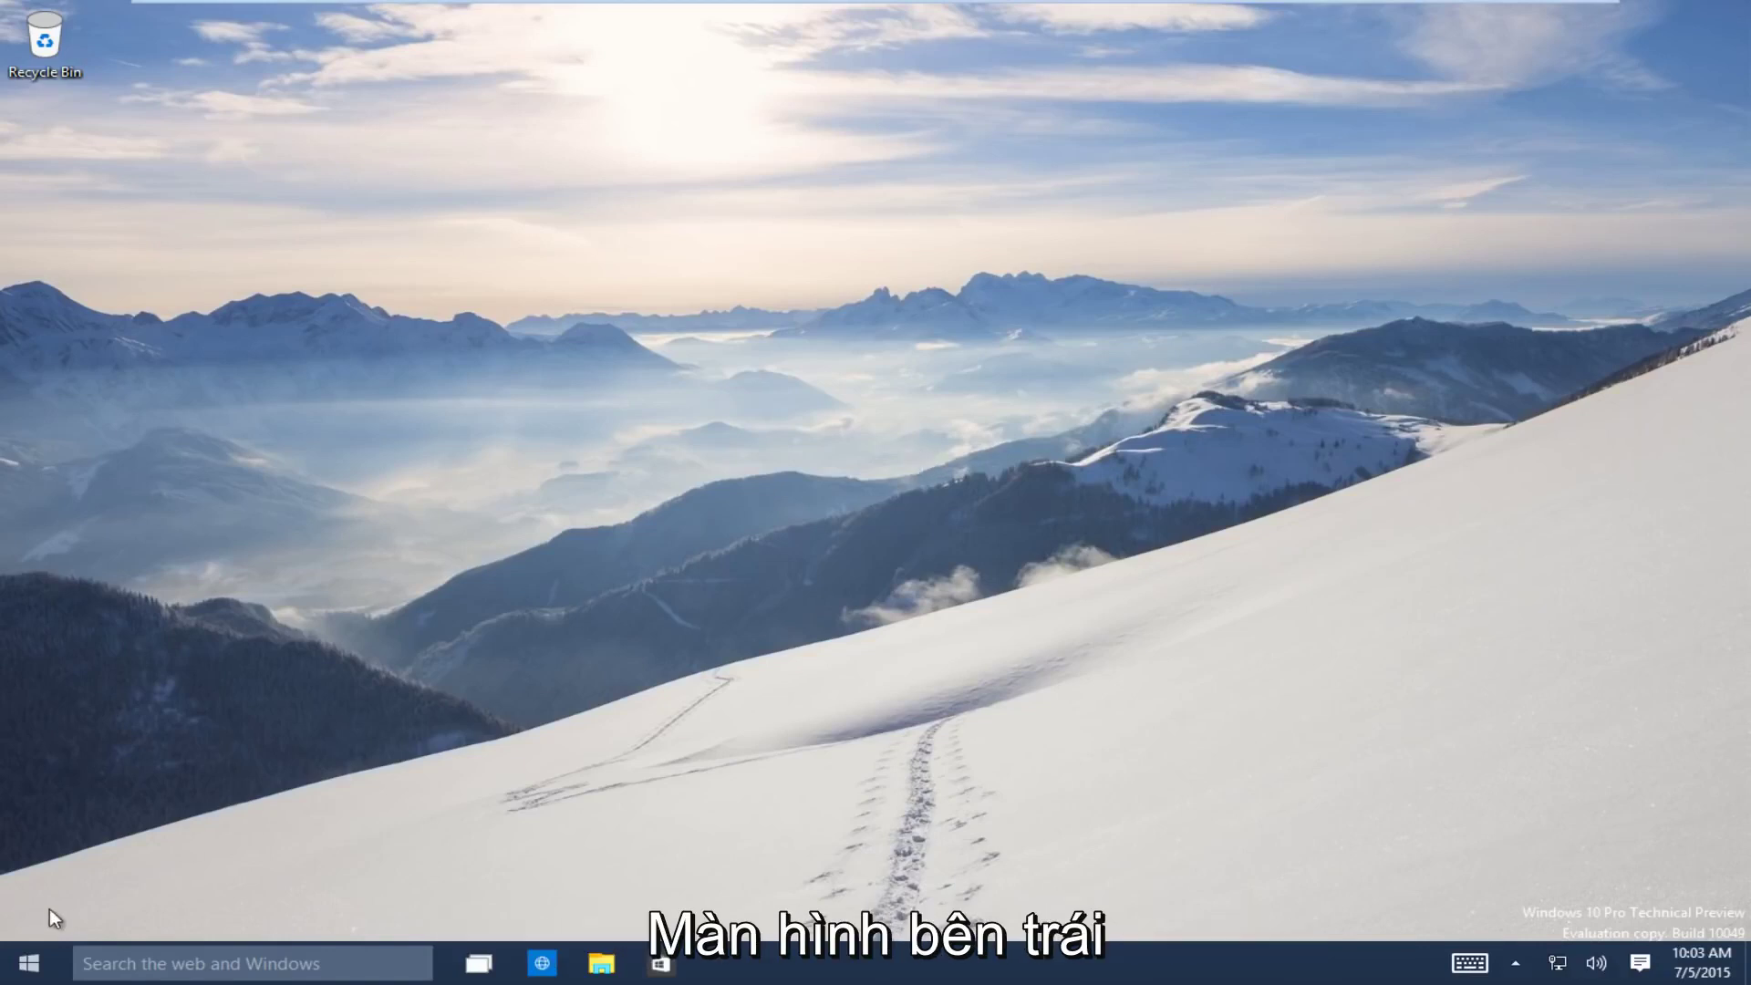
Open Settings from the Start menu and go to the Update & recovery page
click(30, 963)
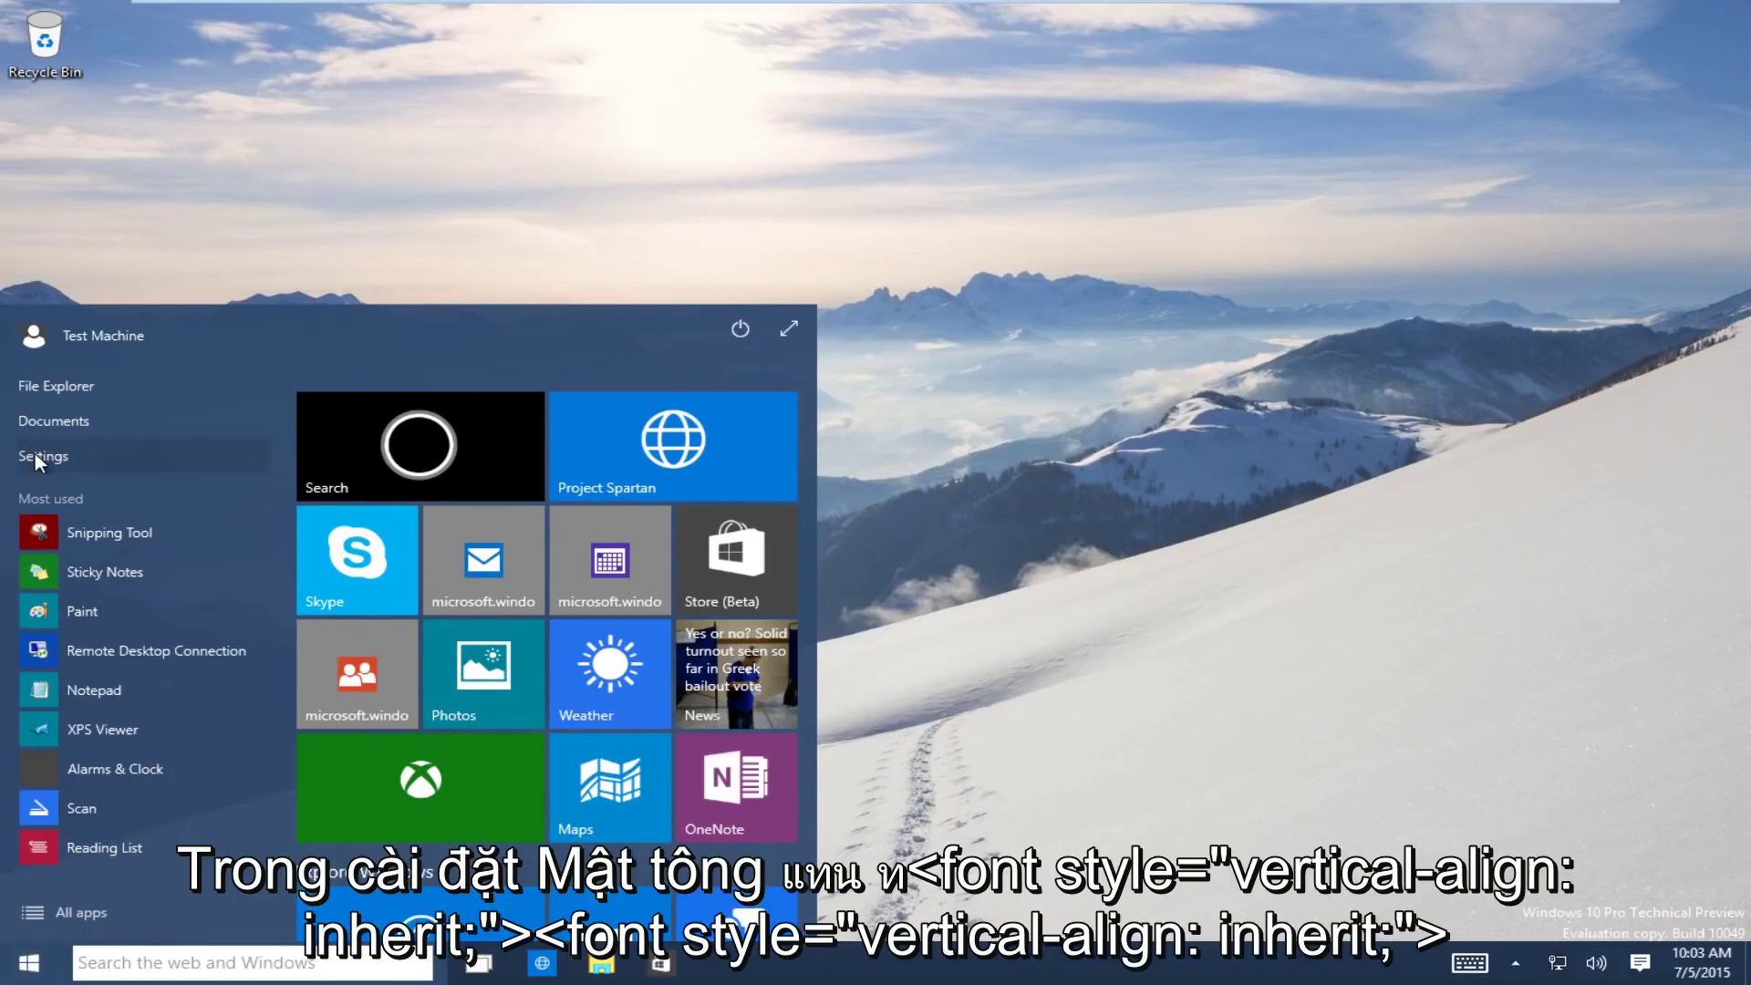
click(43, 457)
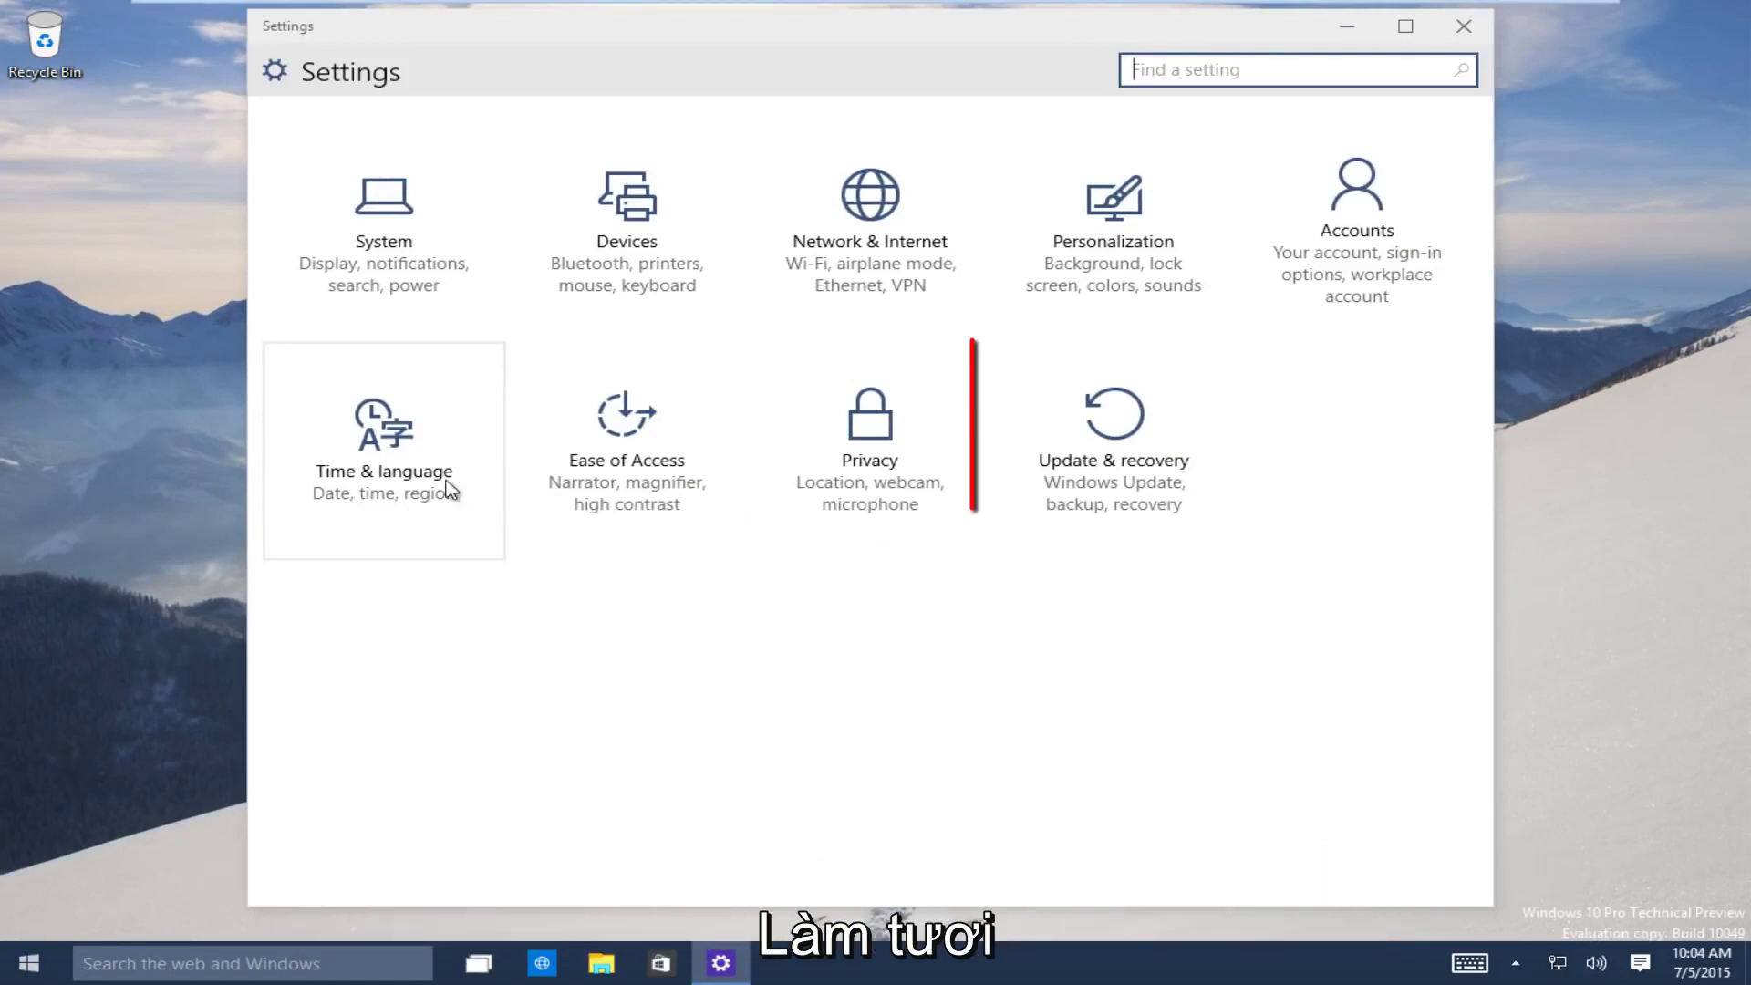
click(1131, 474)
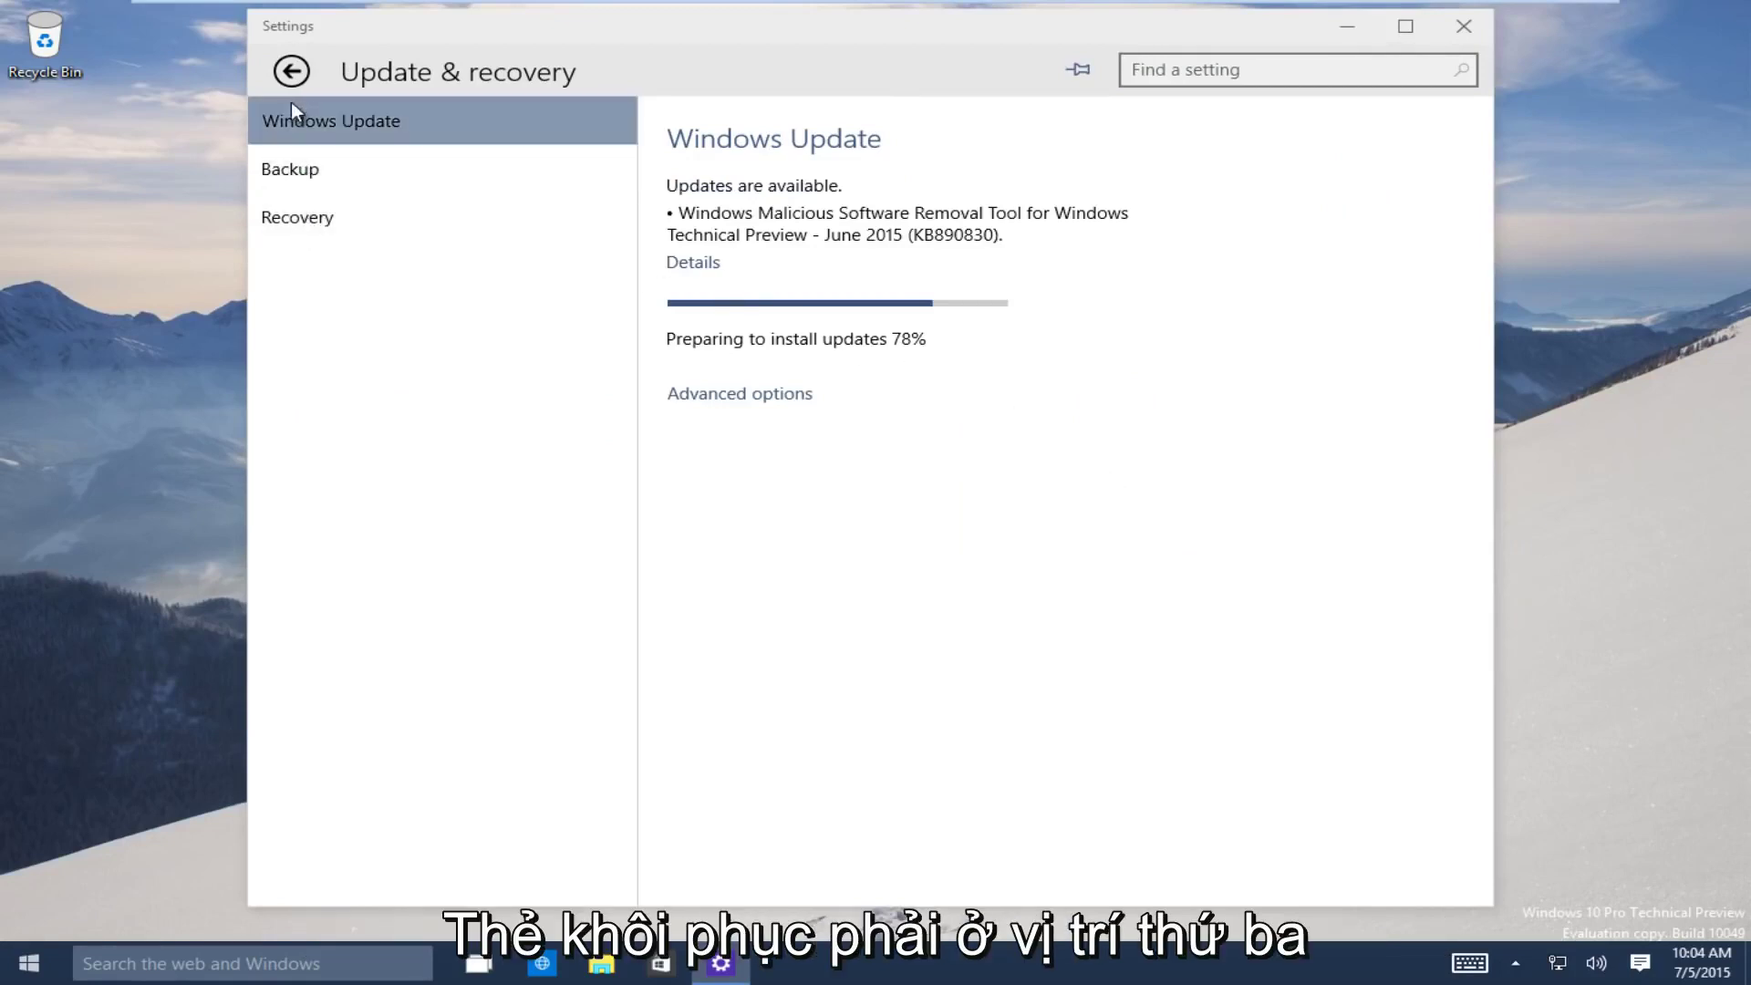
Choose Recovery, then Restart now under Advanced startup to reach Choose an option
click(304, 216)
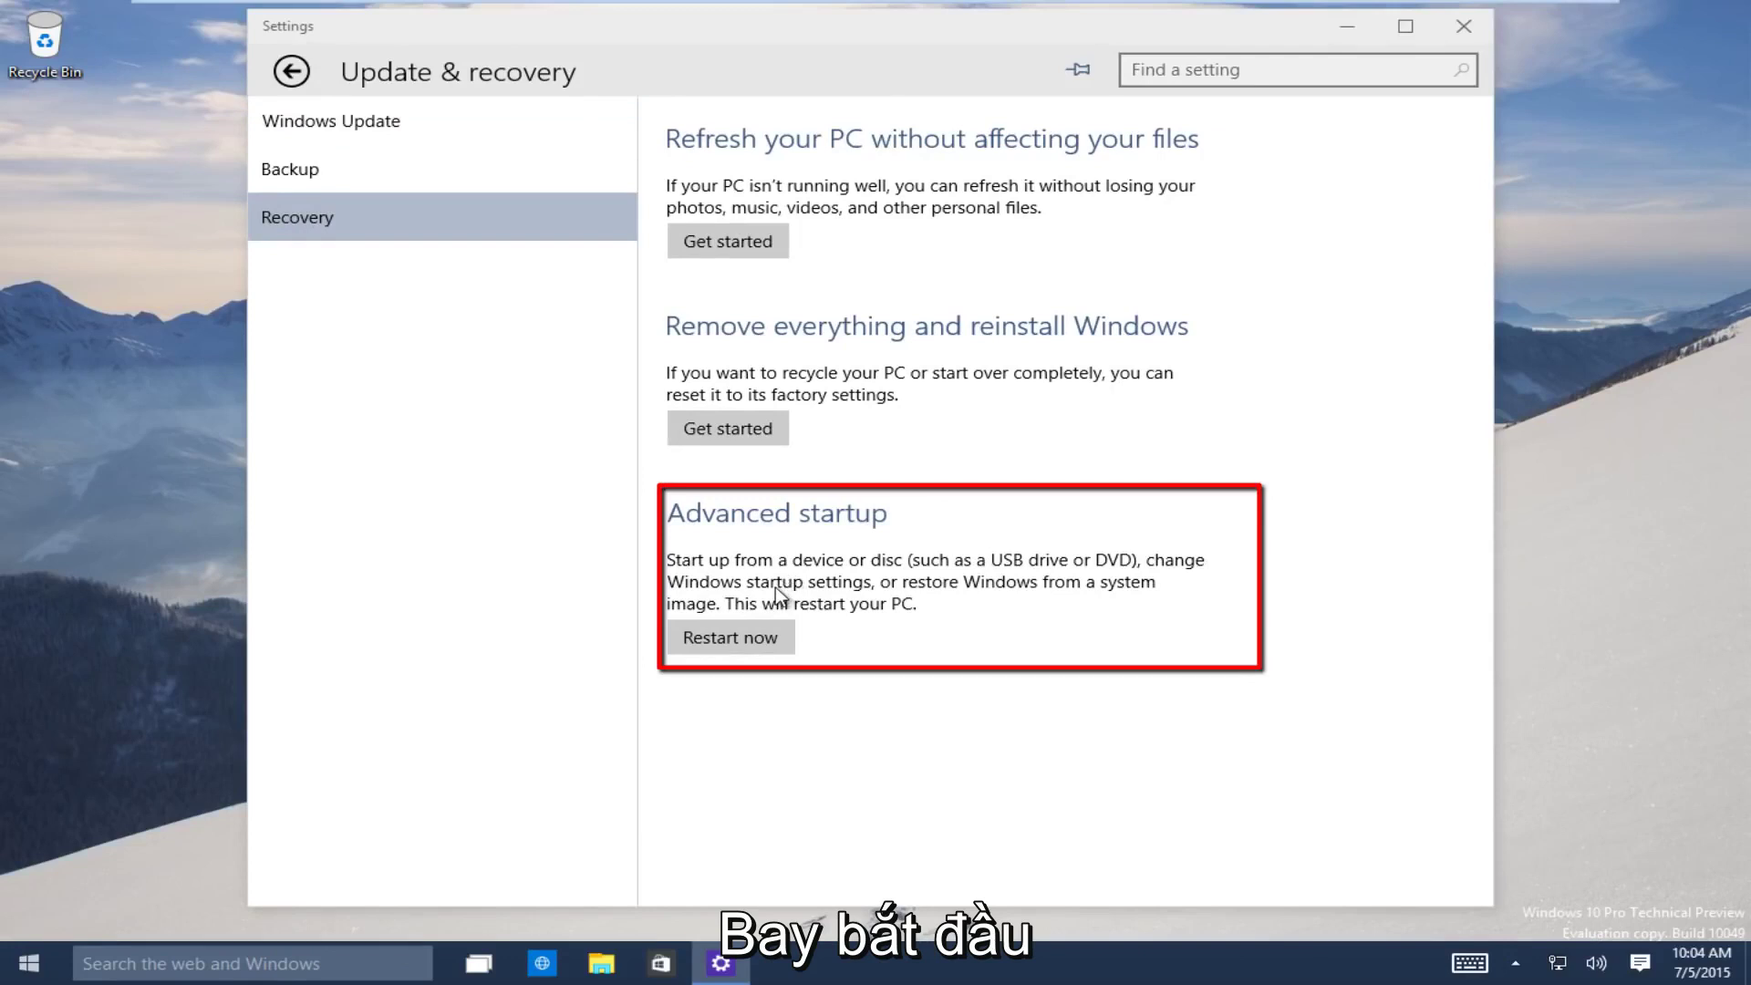
click(729, 642)
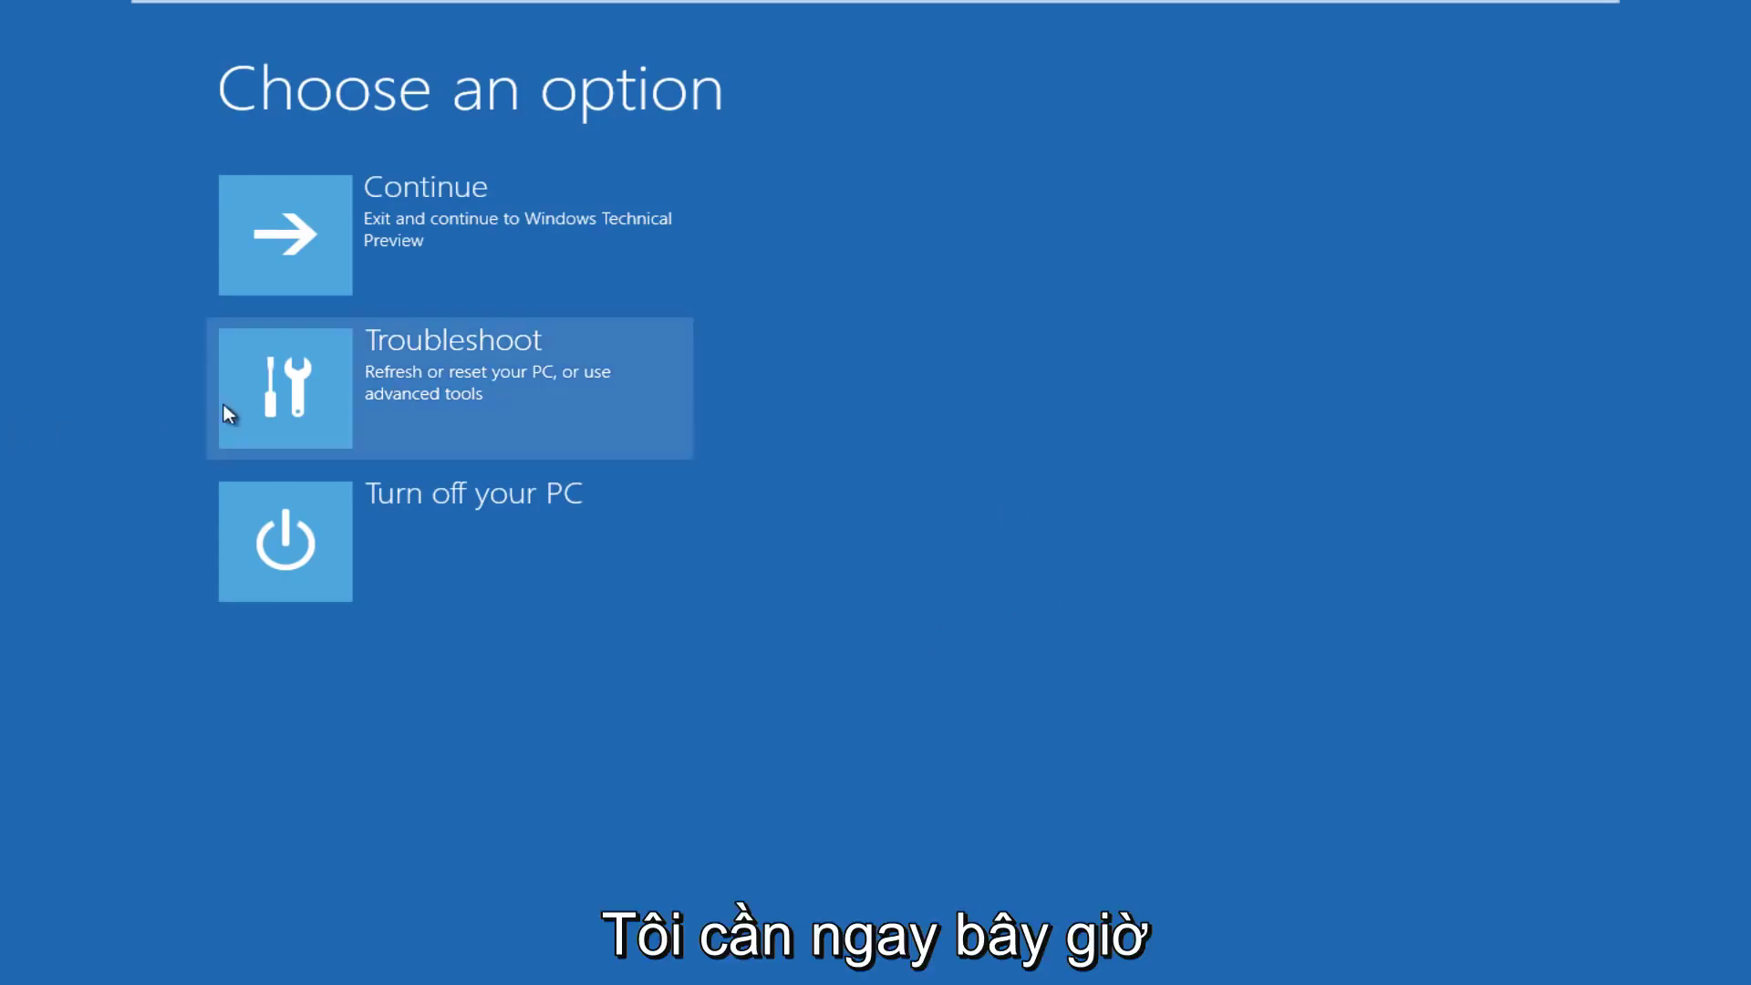
Run Startup Repair via Troubleshoot > Advanced options
click(283, 396)
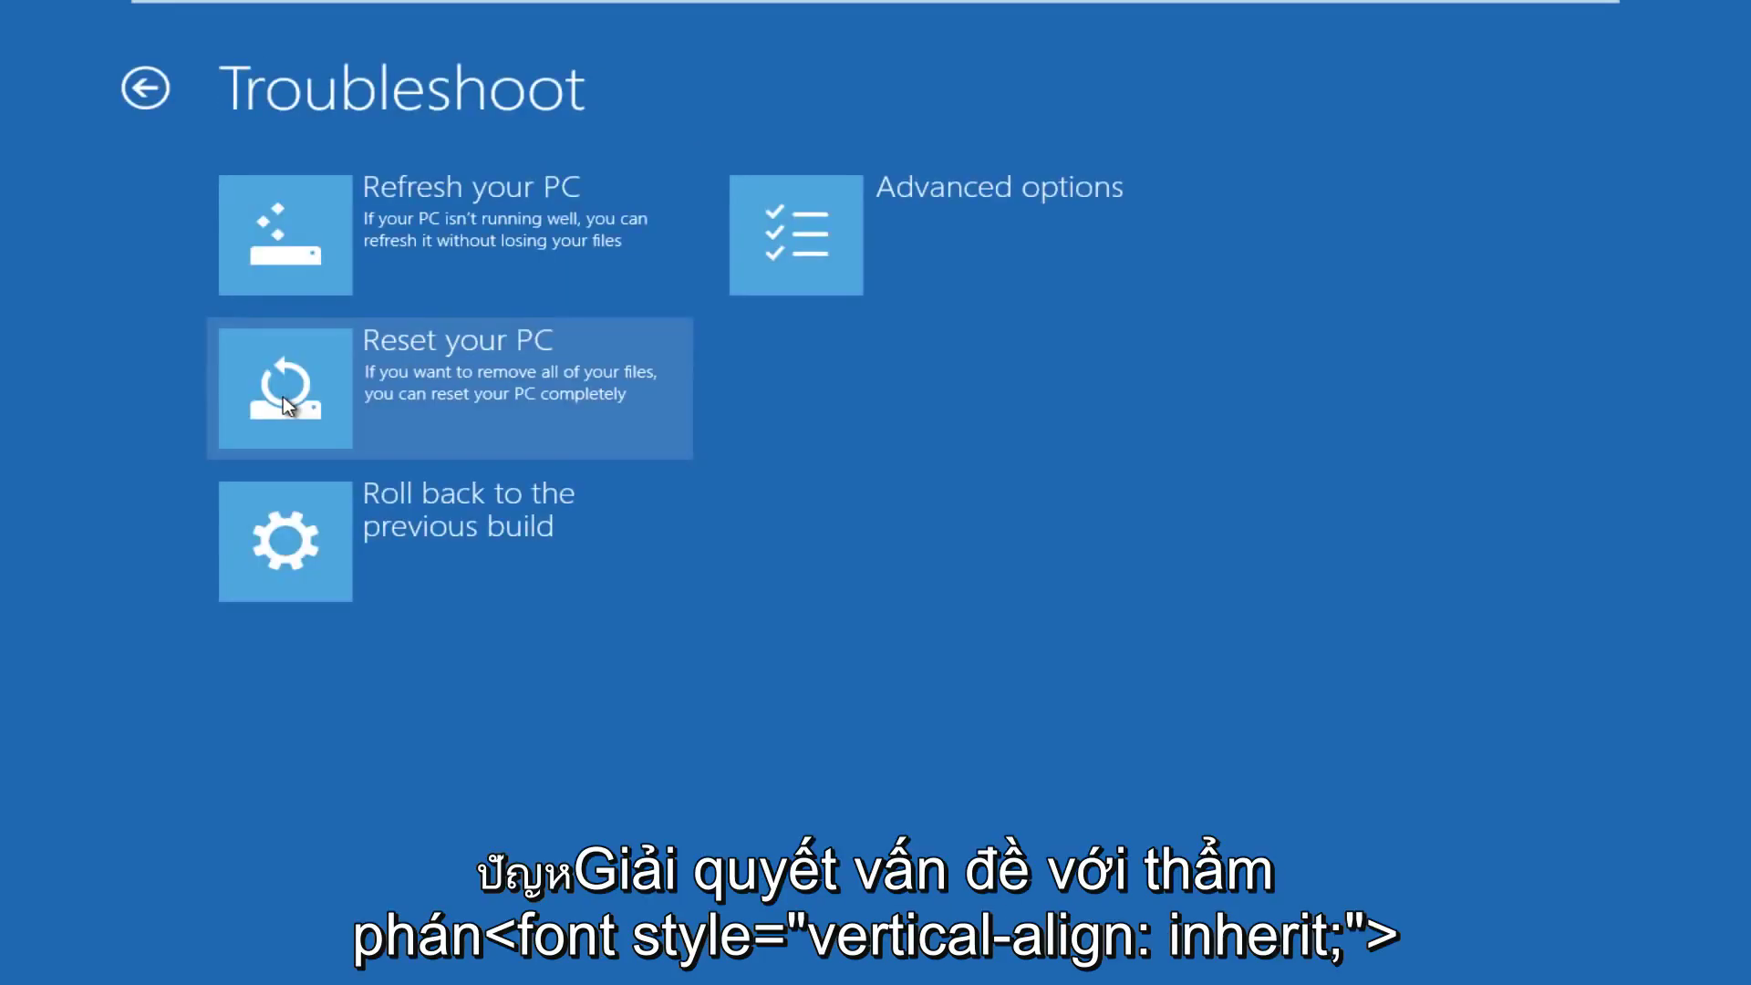
click(820, 229)
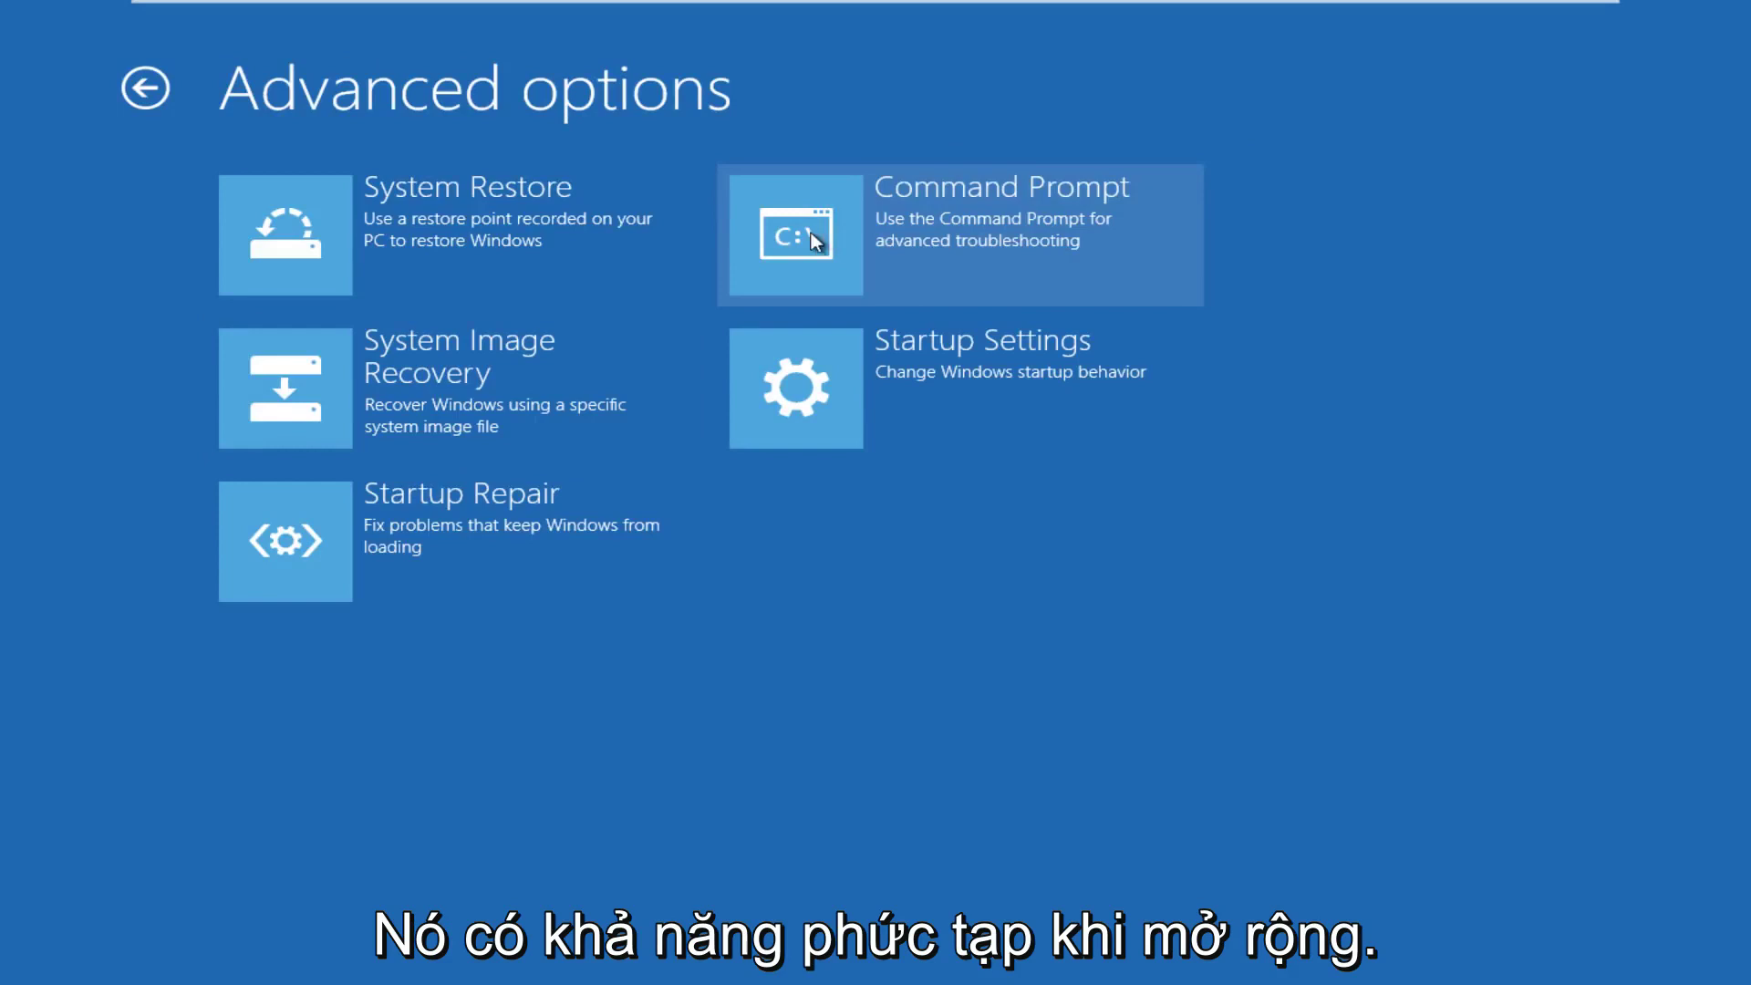
click(336, 538)
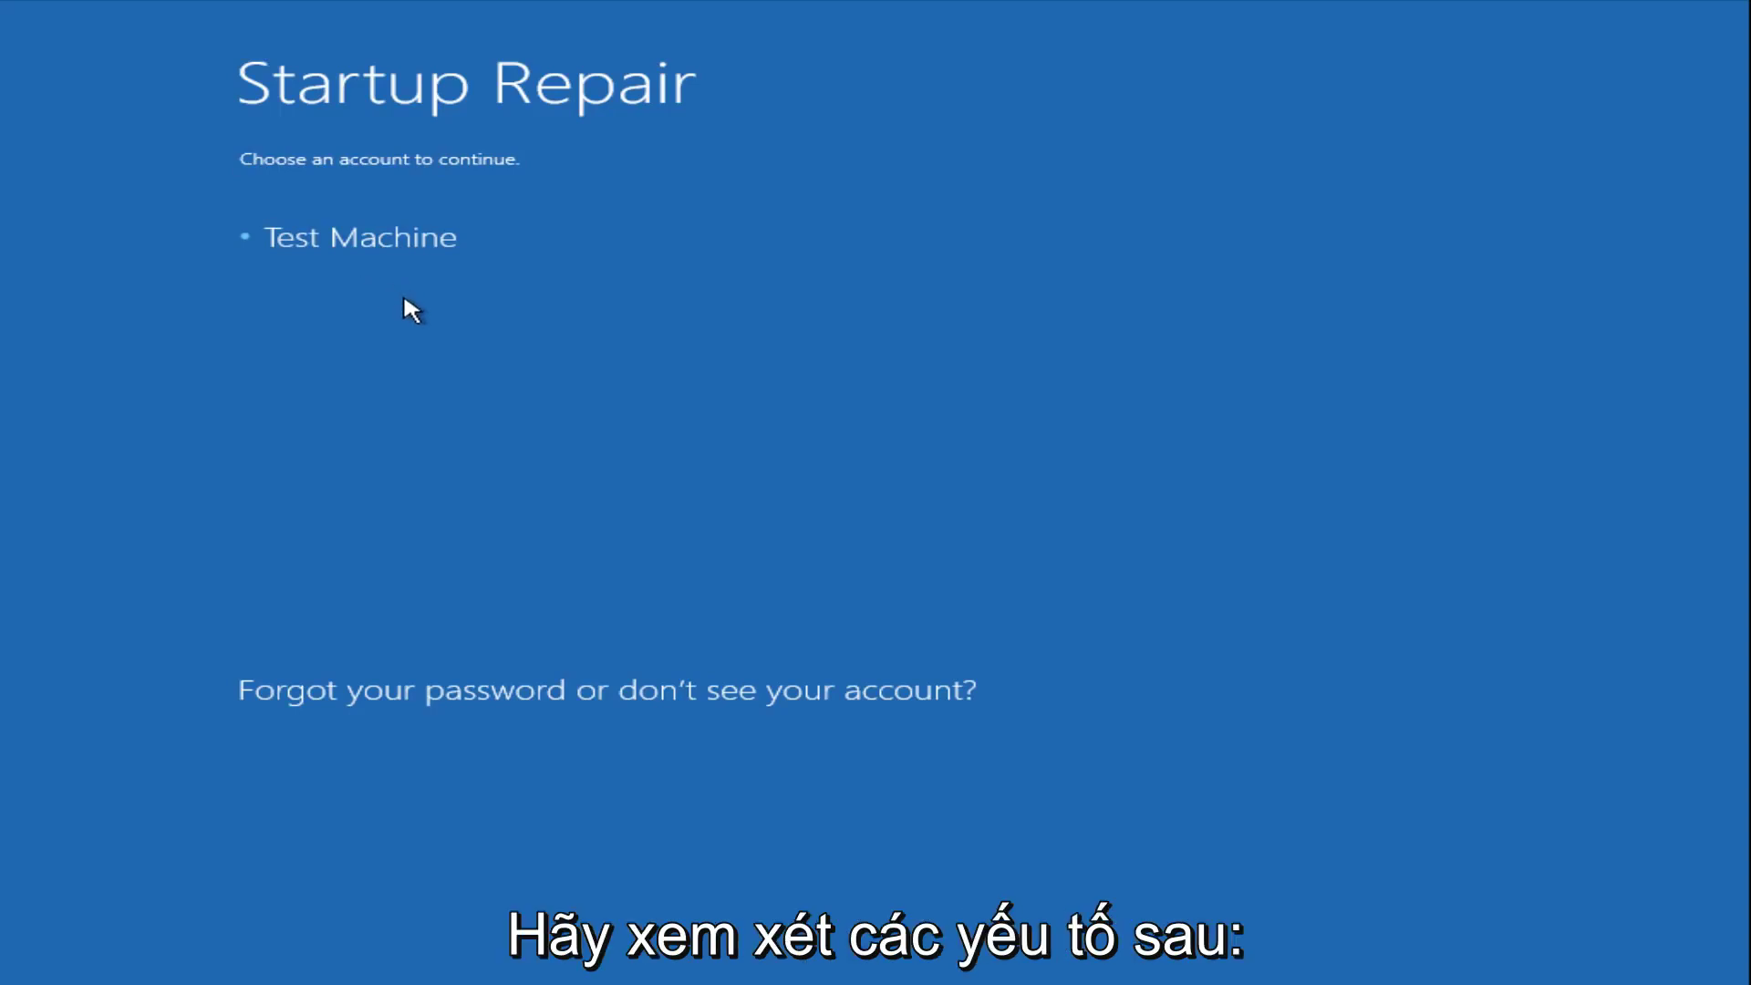
Choose the account and submit its password so Startup Repair proceeds
click(376, 244)
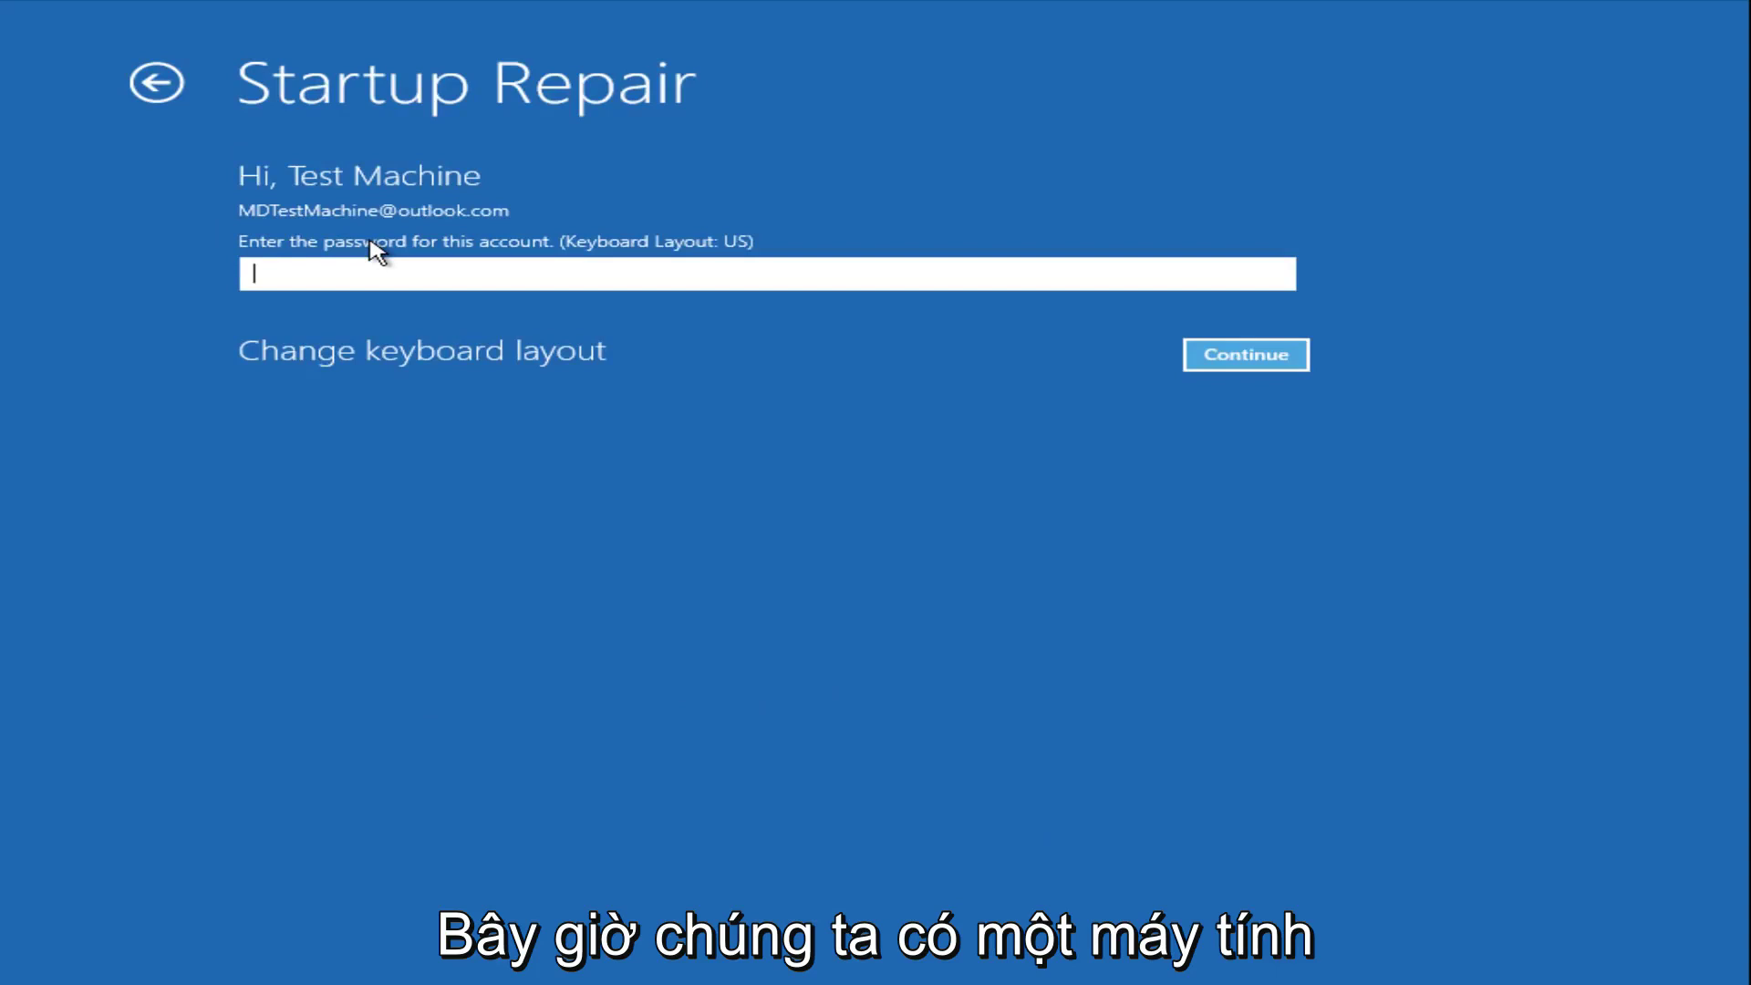
text(•••••••••)
key(Return)
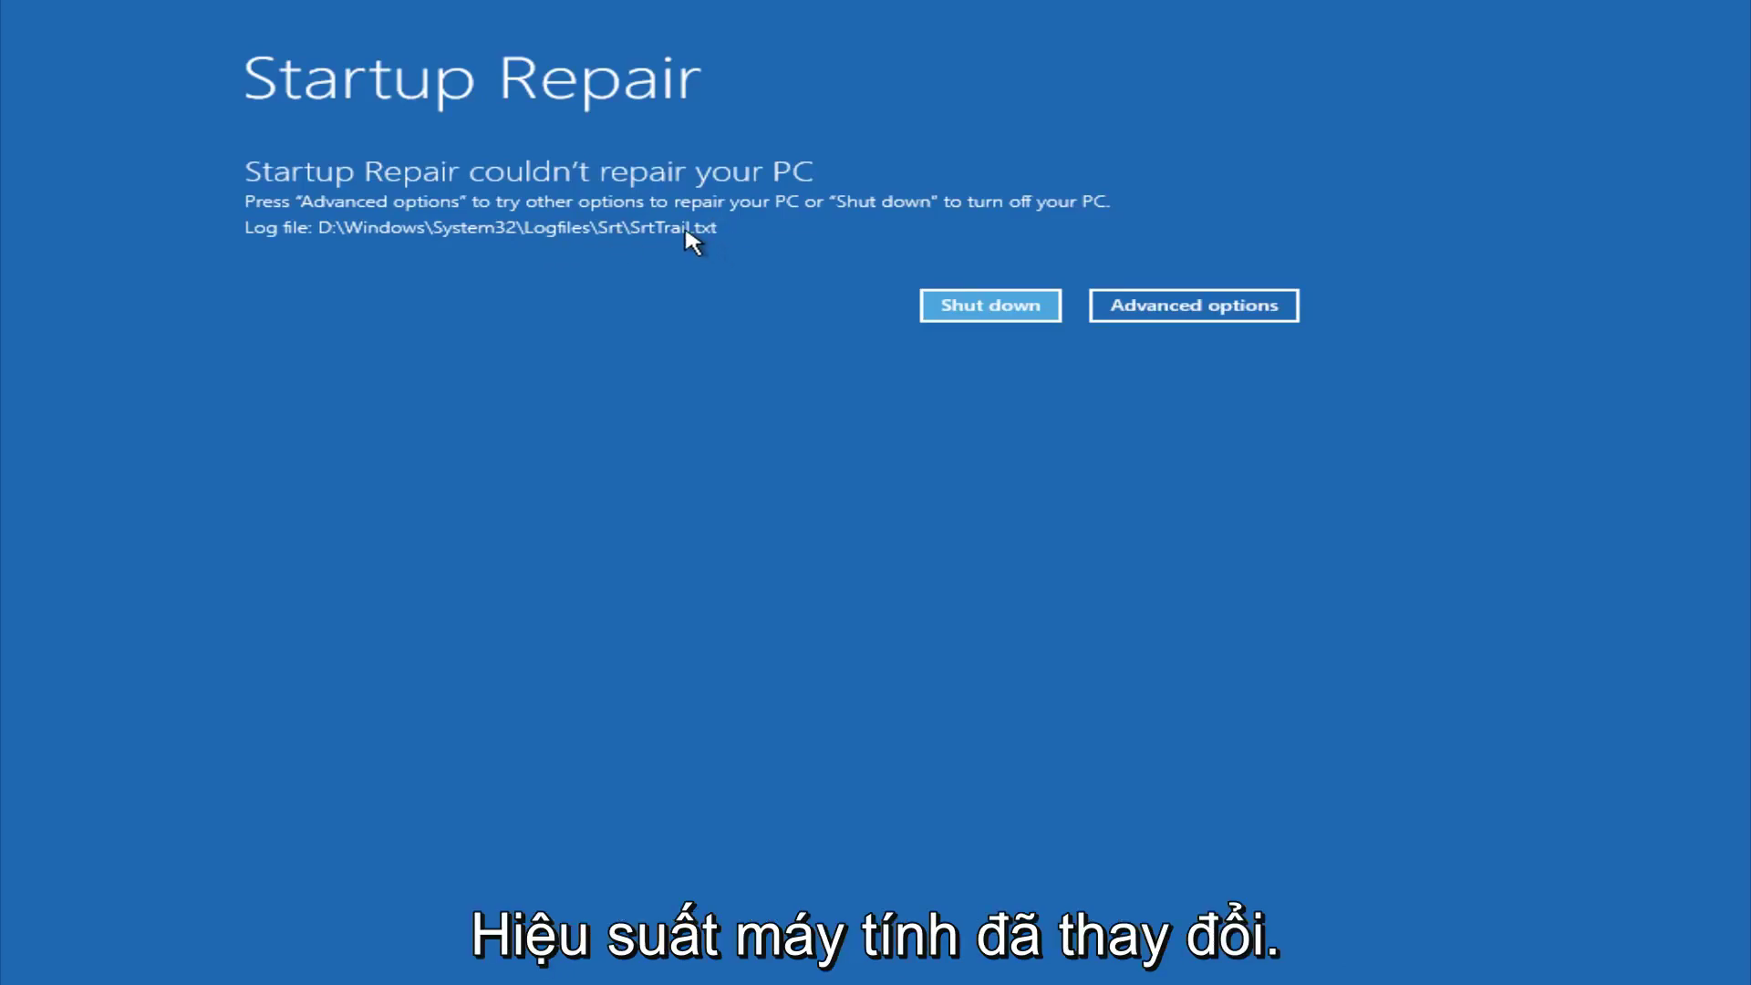
From the repair report, browse Troubleshoot > Advanced options, then go back twice to Choose an option
click(1150, 298)
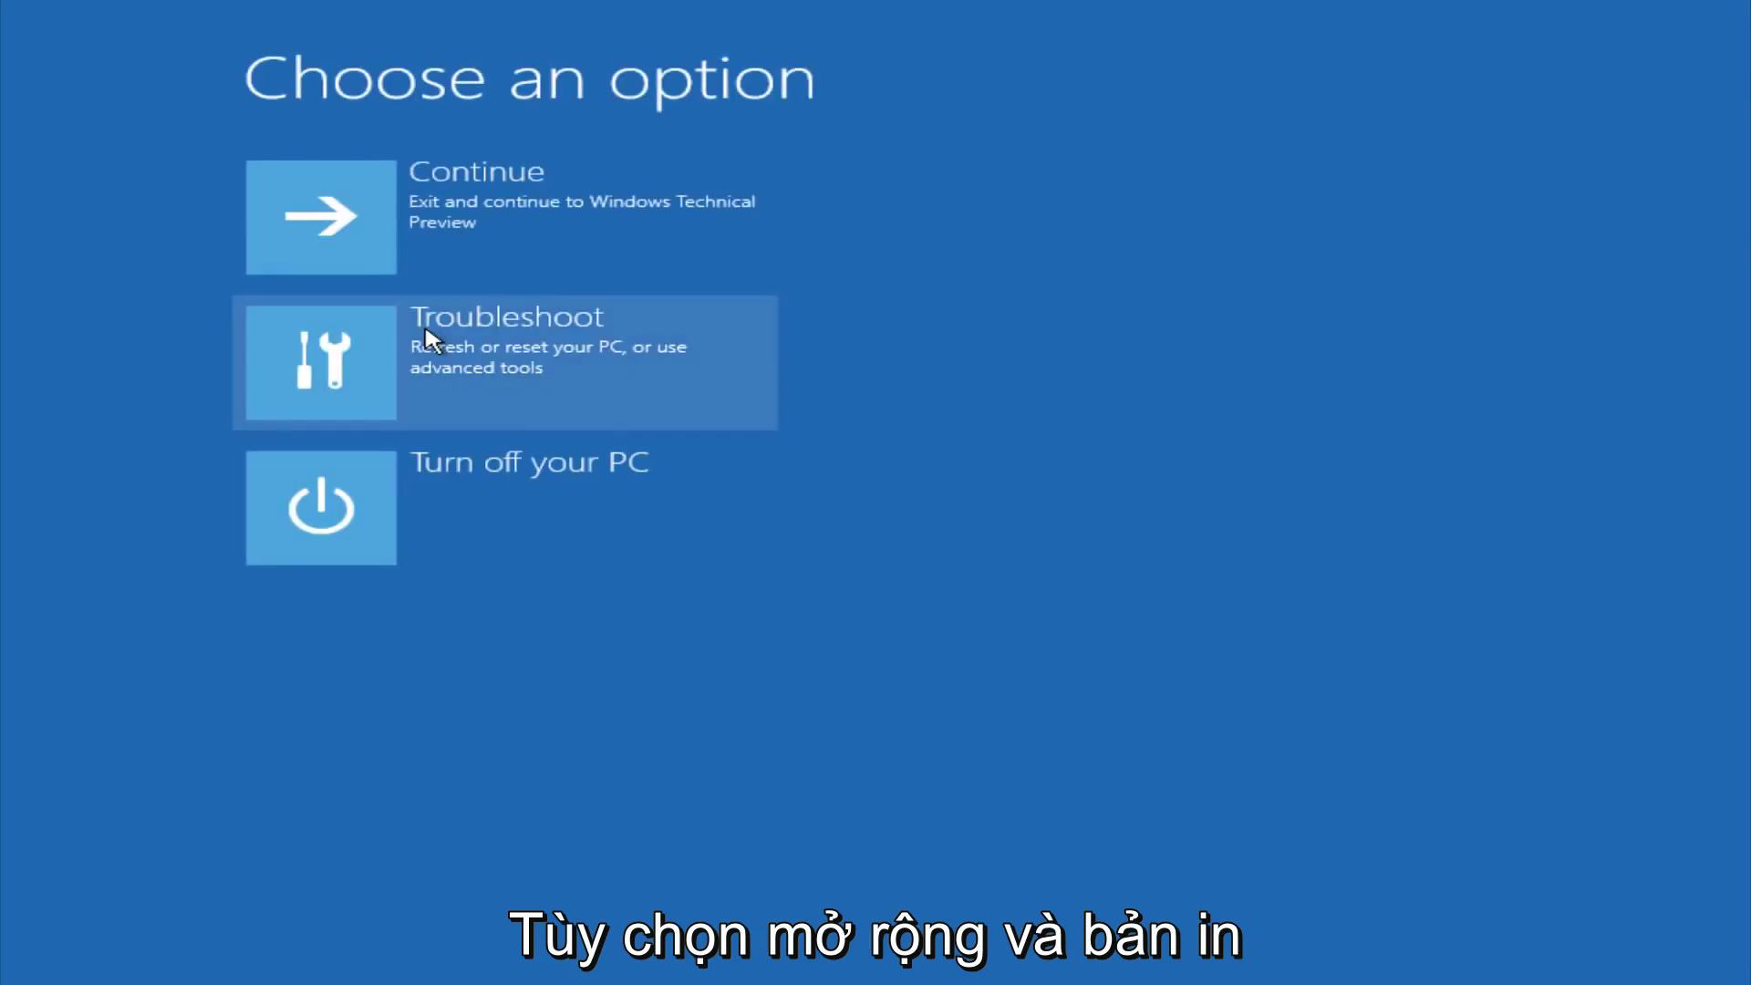
click(406, 334)
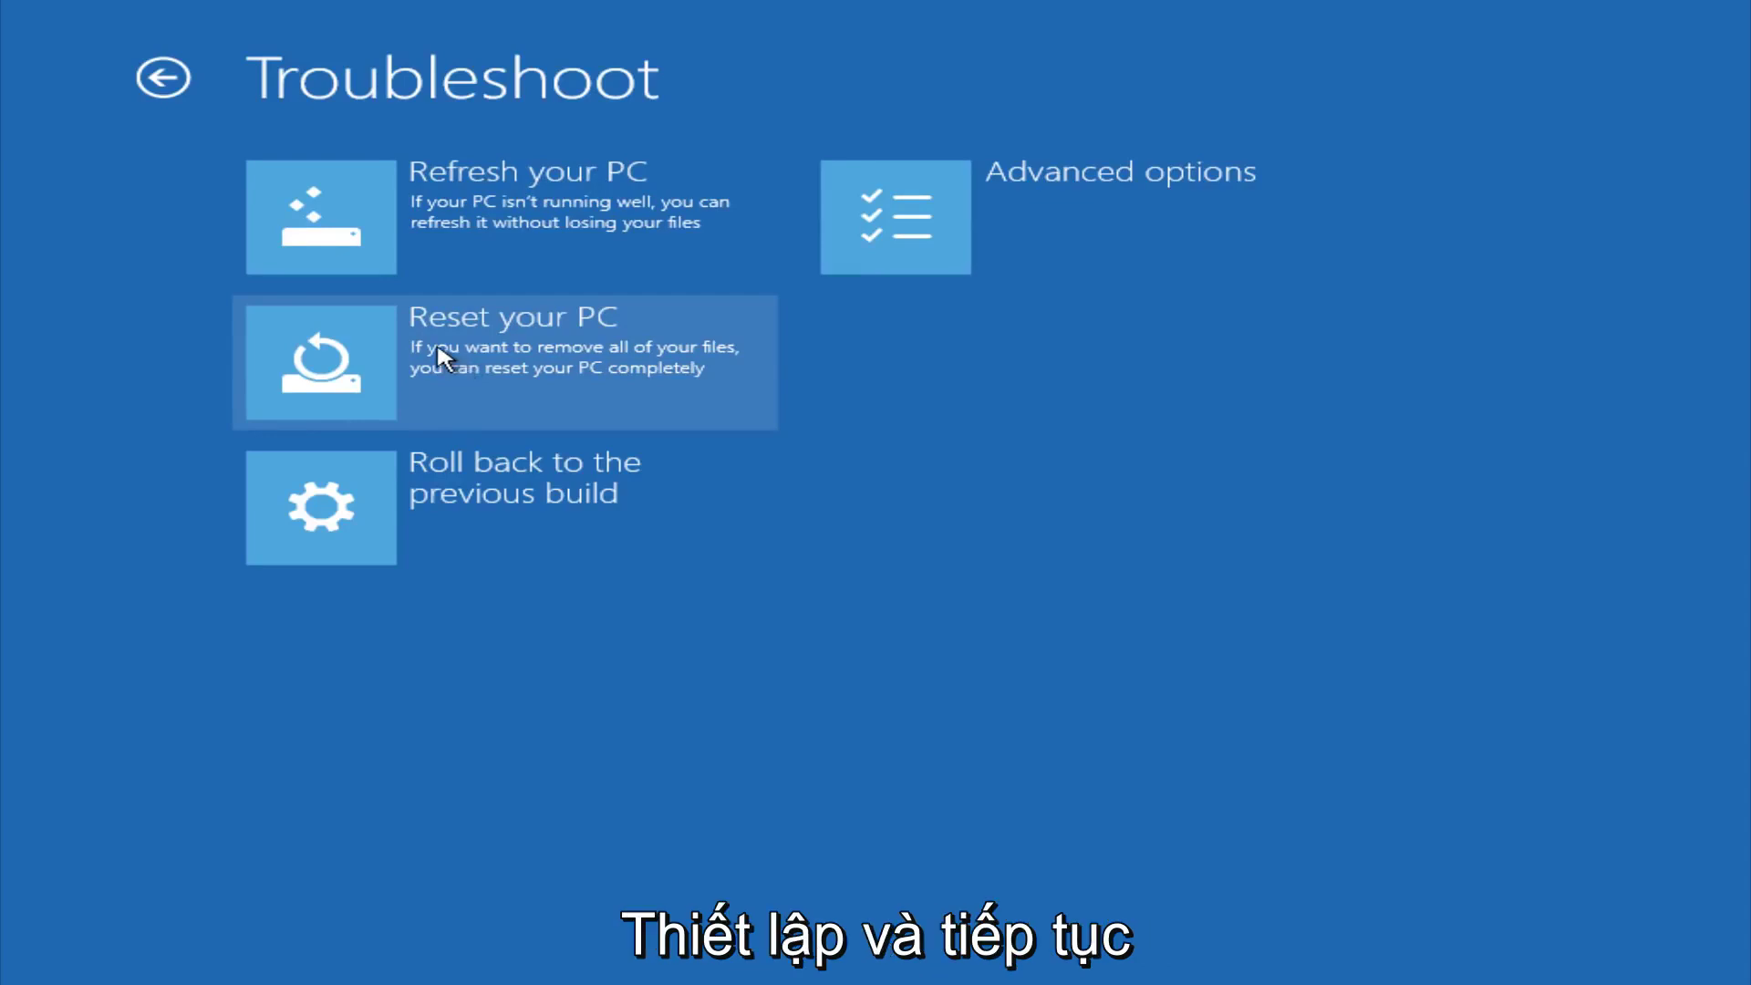
click(952, 219)
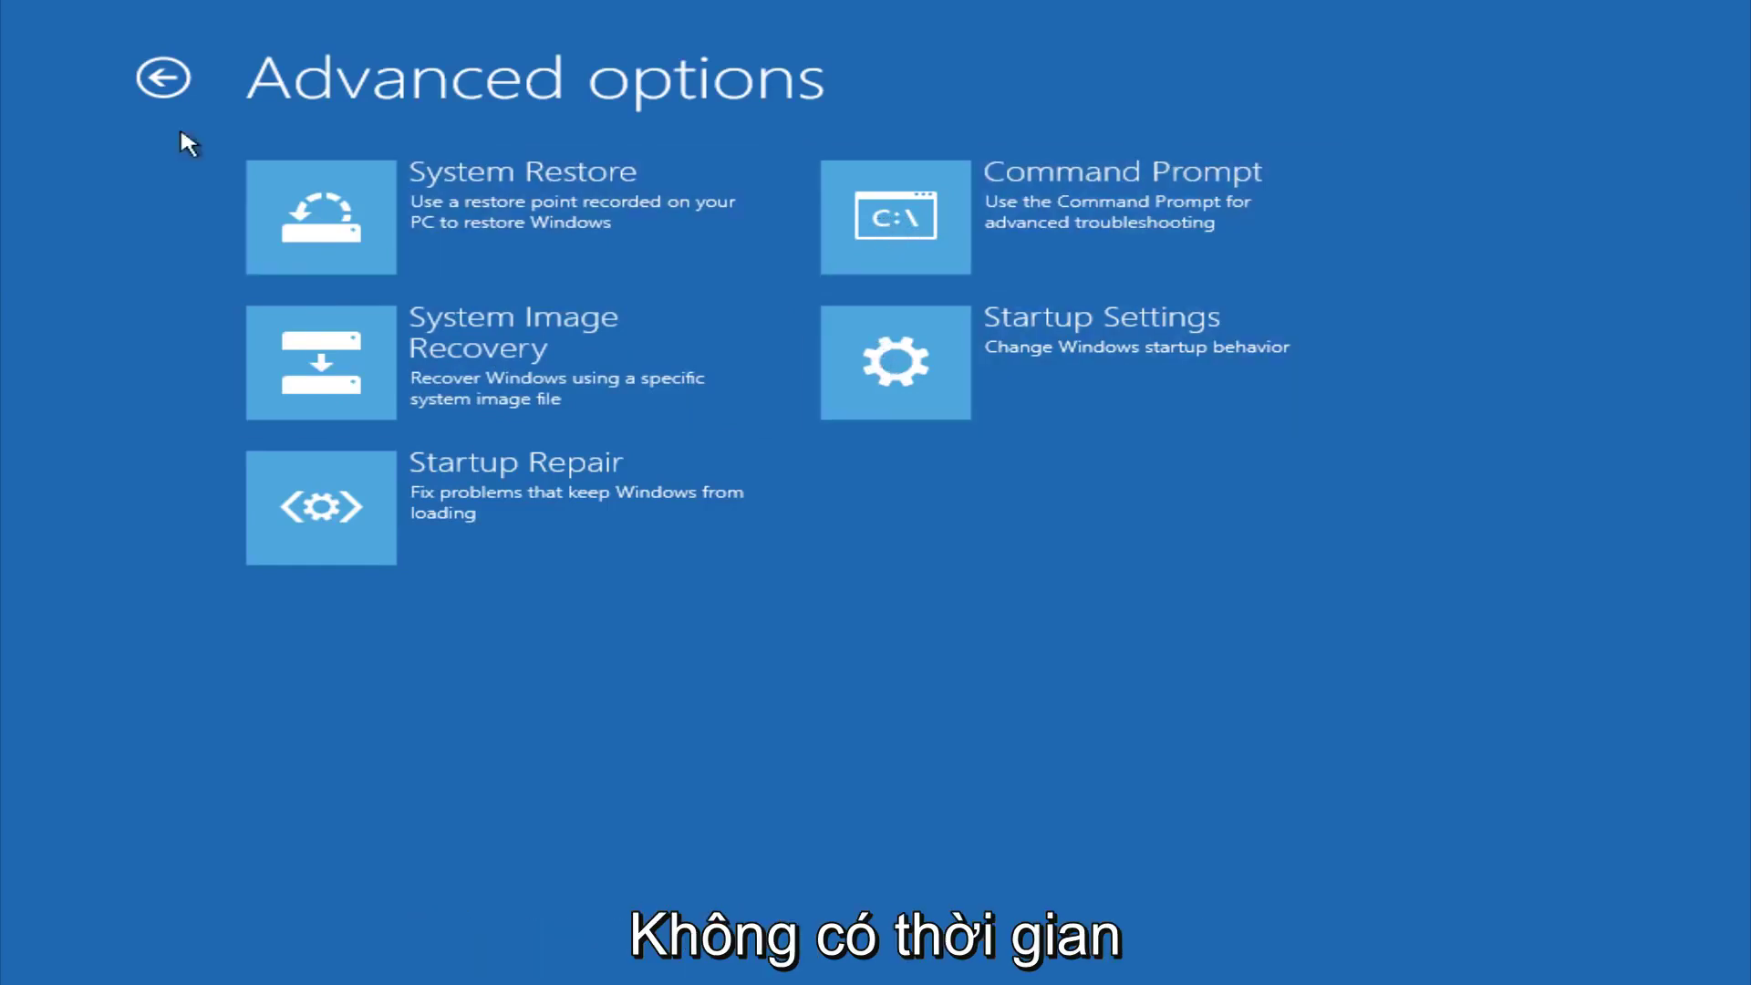
click(164, 82)
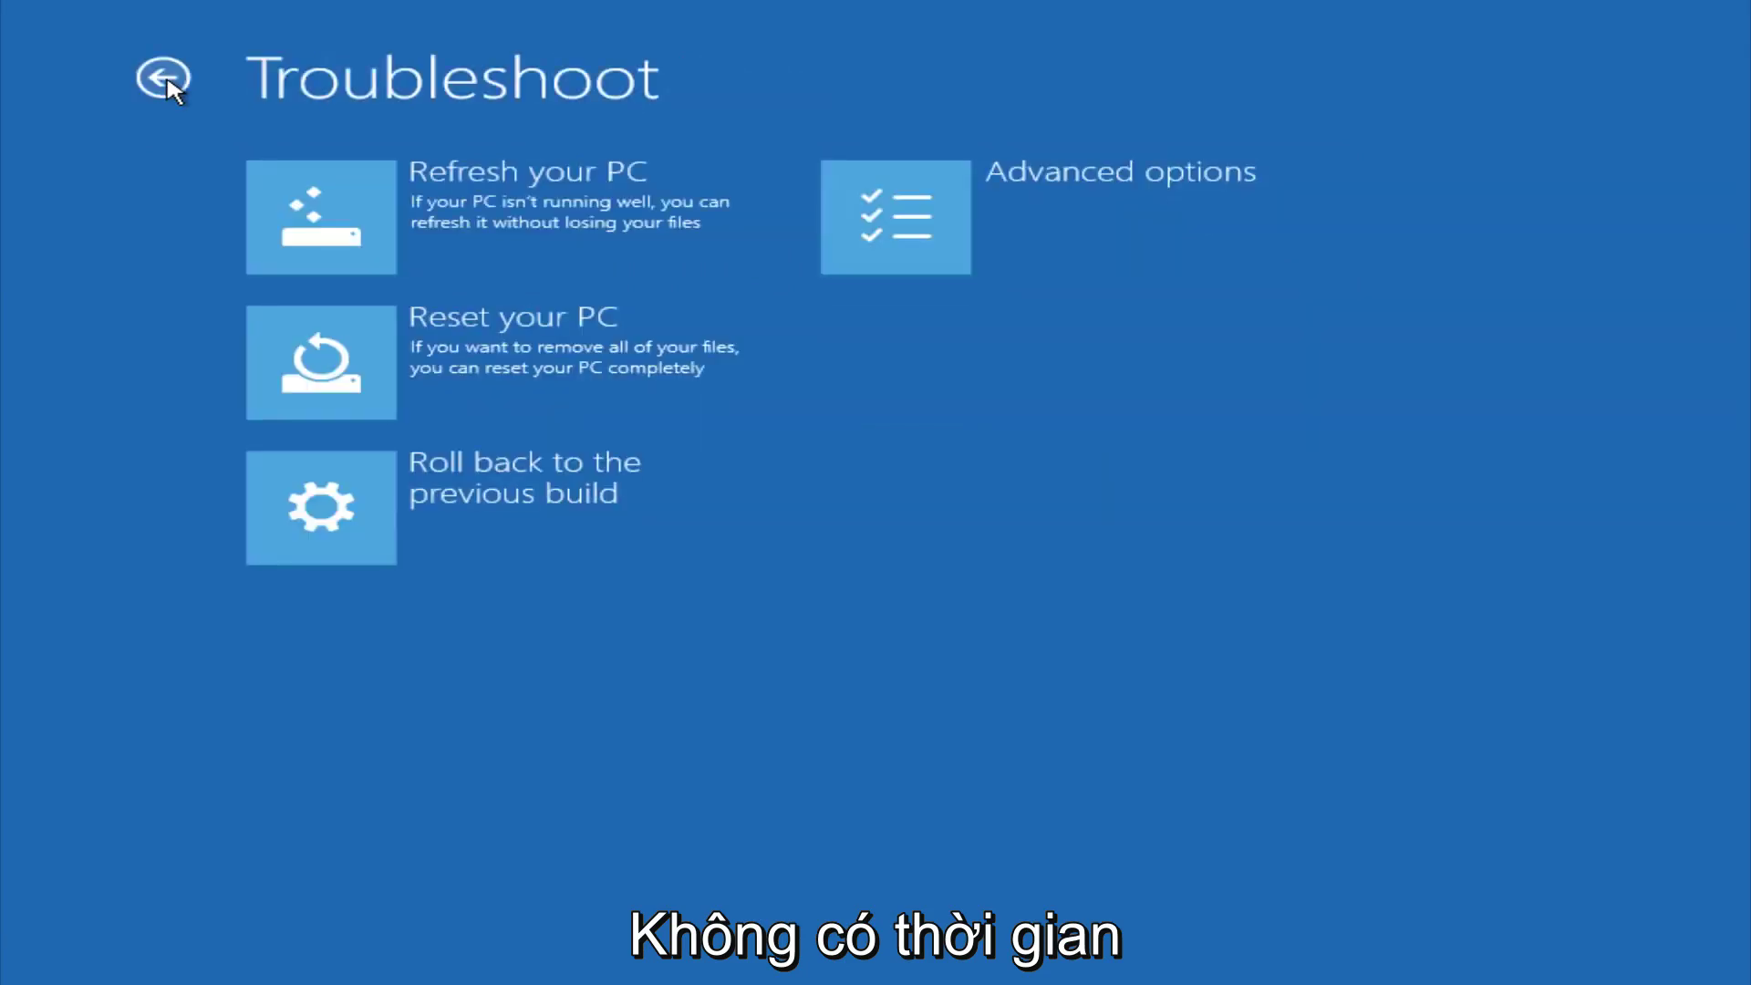
click(164, 80)
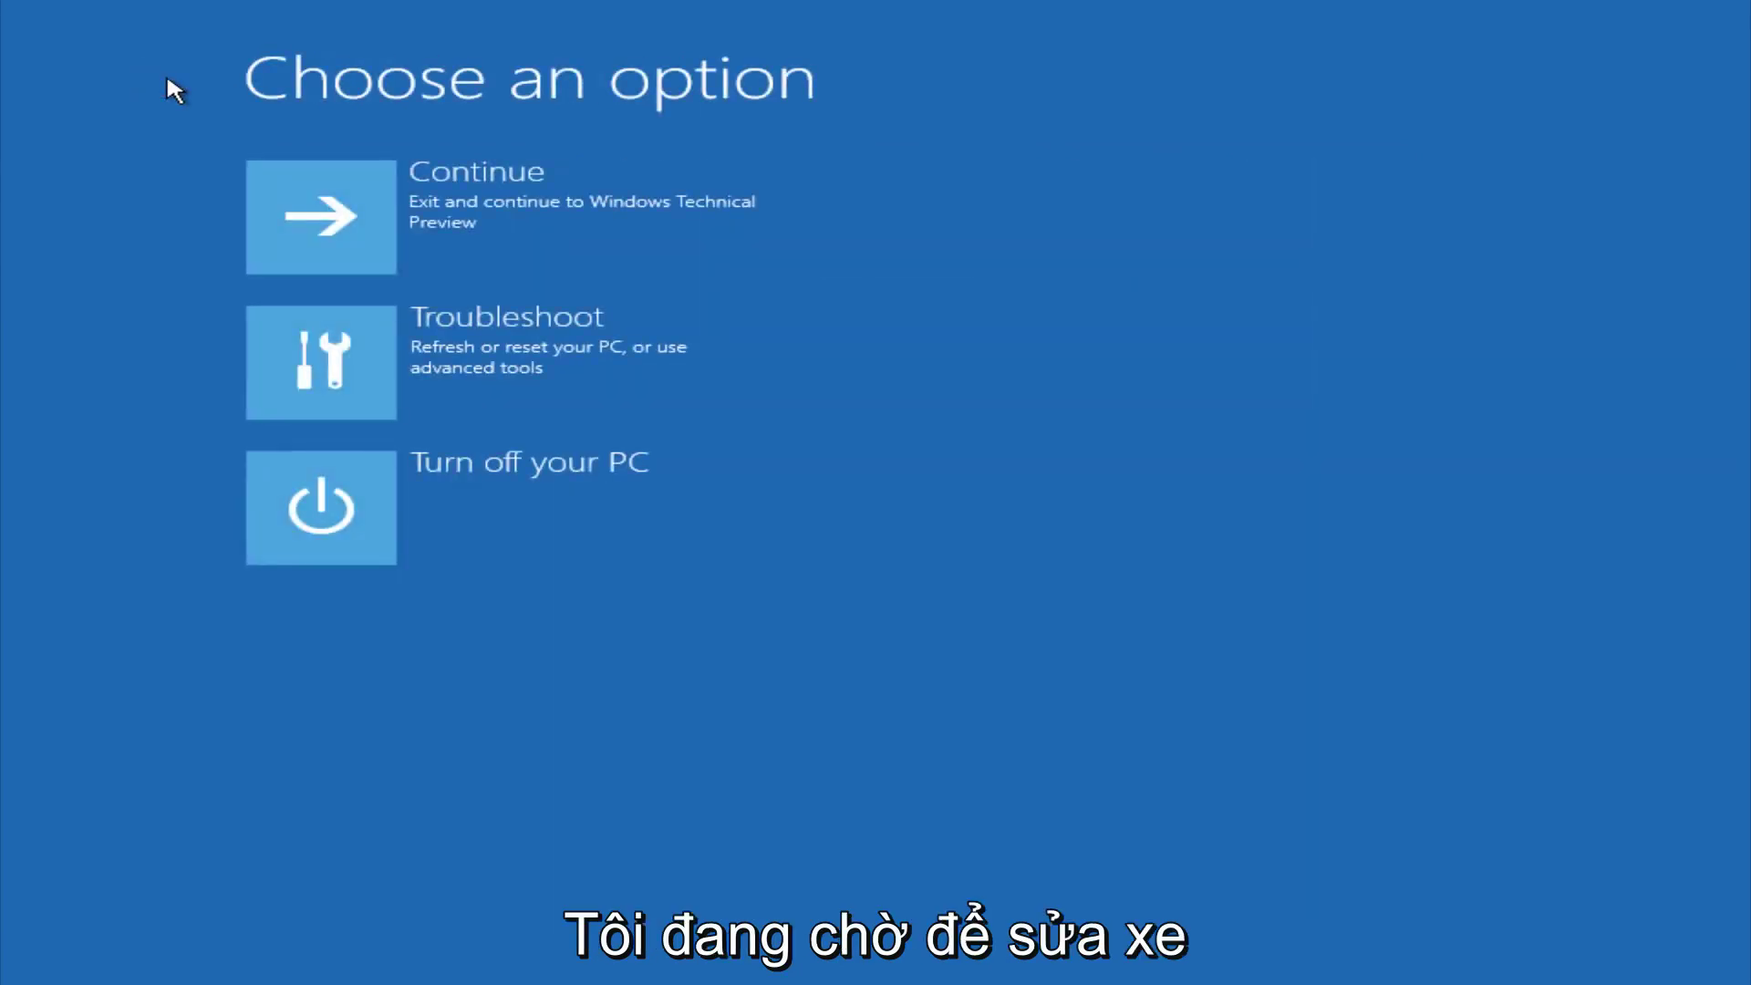